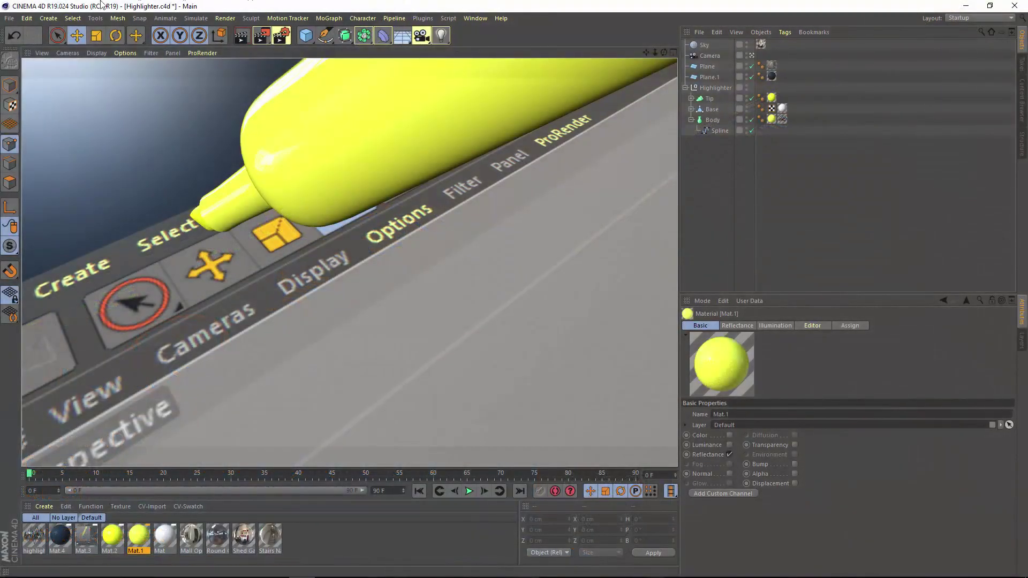
Browse the main menus to see which features are highlighted.
click(26, 17)
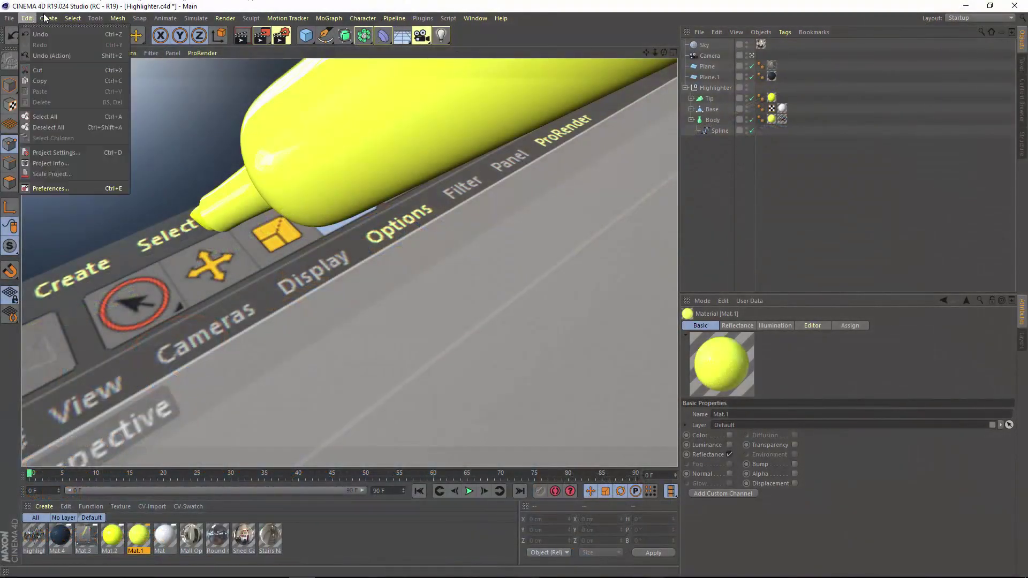
mouse_move(165, 17)
click(300, 13)
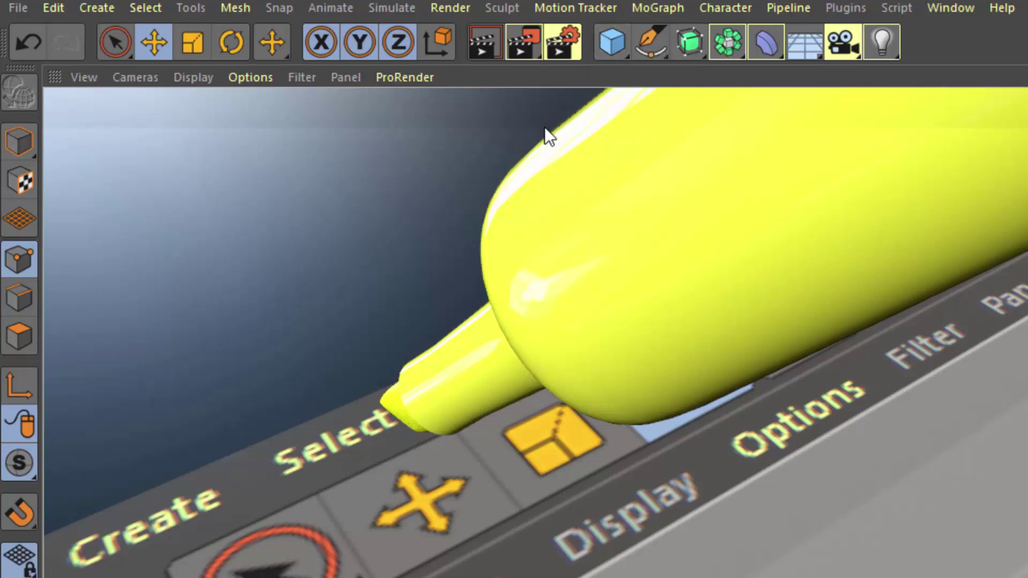
In Edit > Preferences, expand Interface's Highlight Features and show its version choices.
click(70, 9)
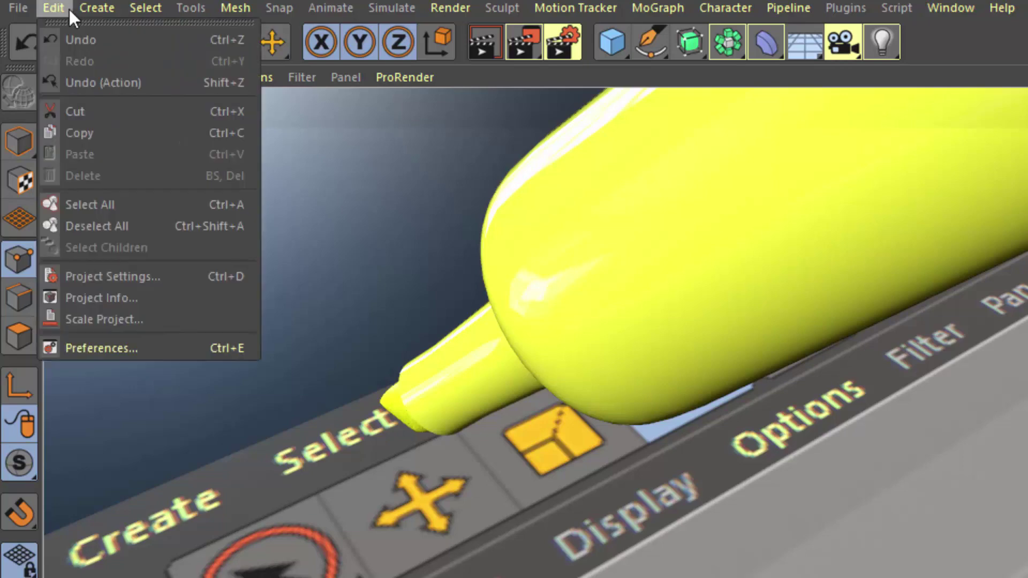
click(98, 348)
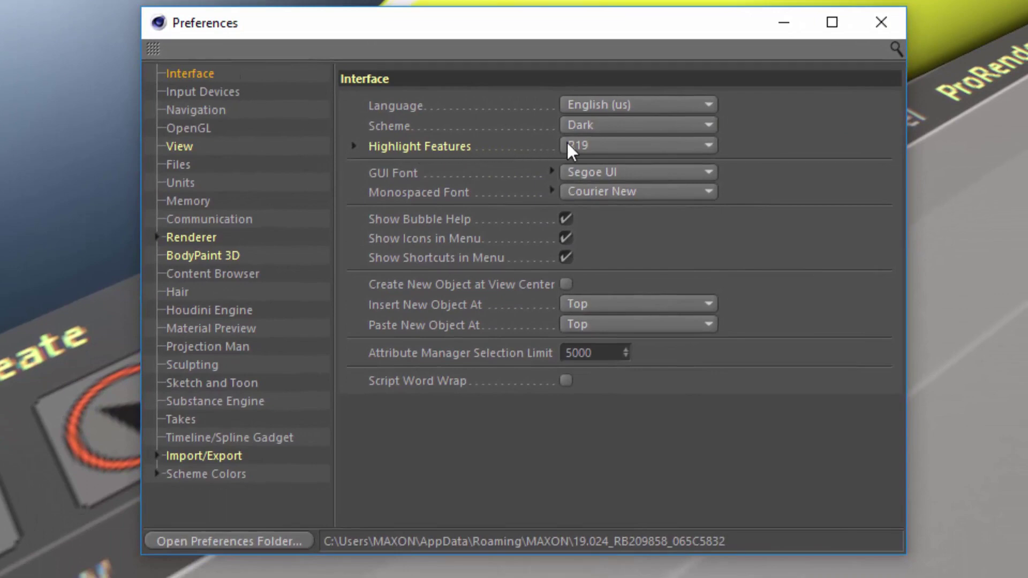
click(353, 145)
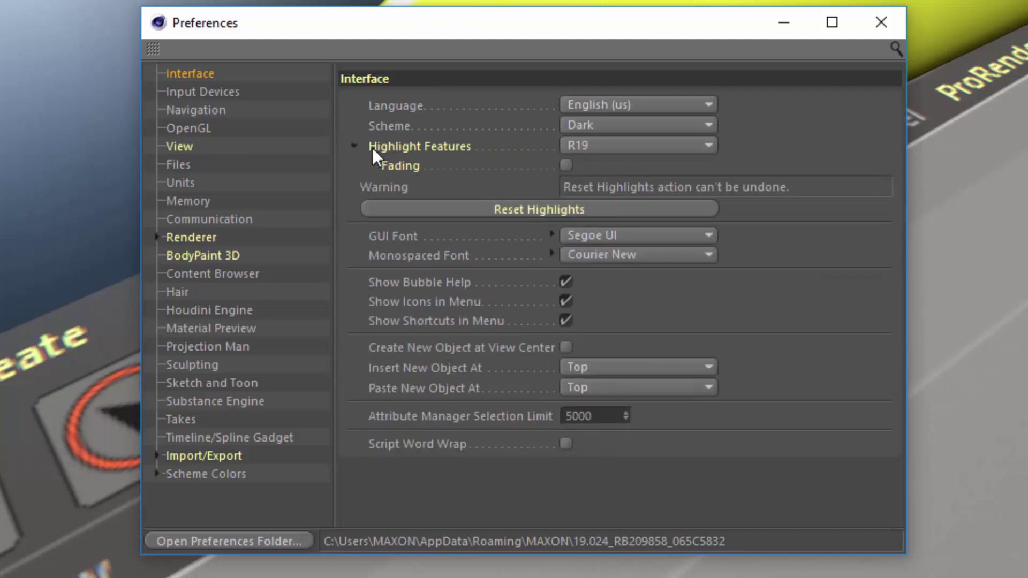
click(582, 145)
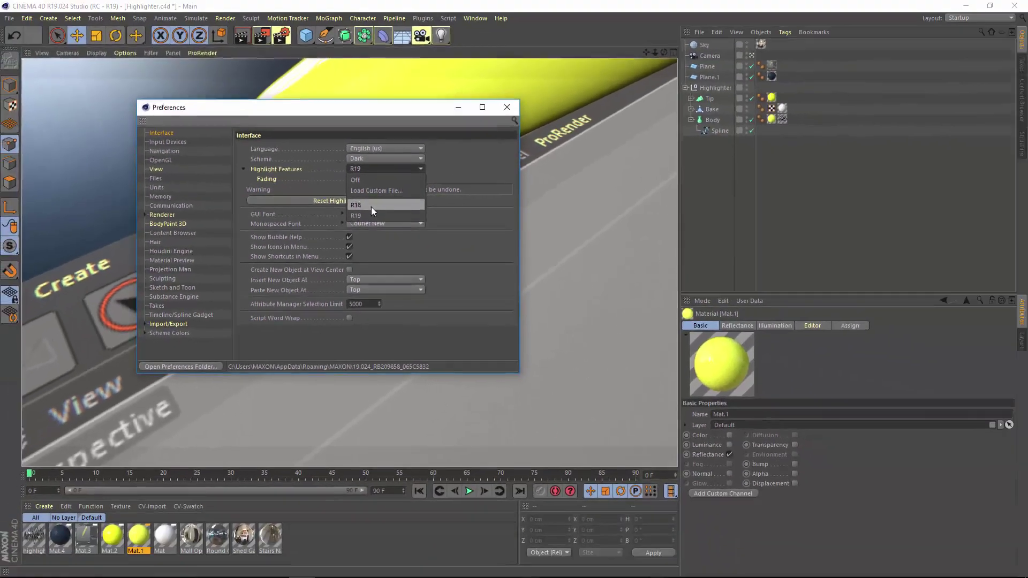
Switch Highlight Features to R18, then back to R19.
click(373, 205)
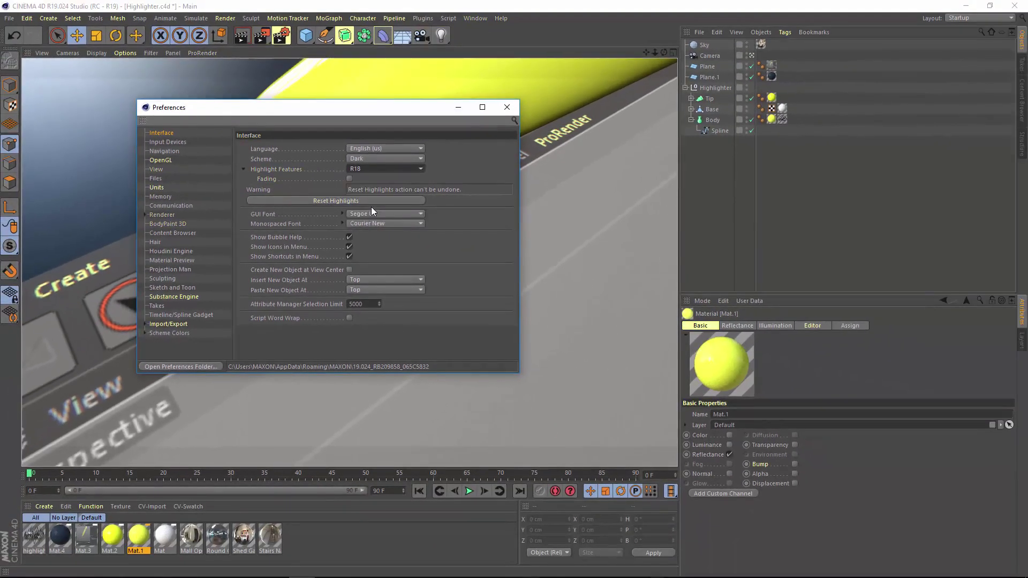
click(374, 171)
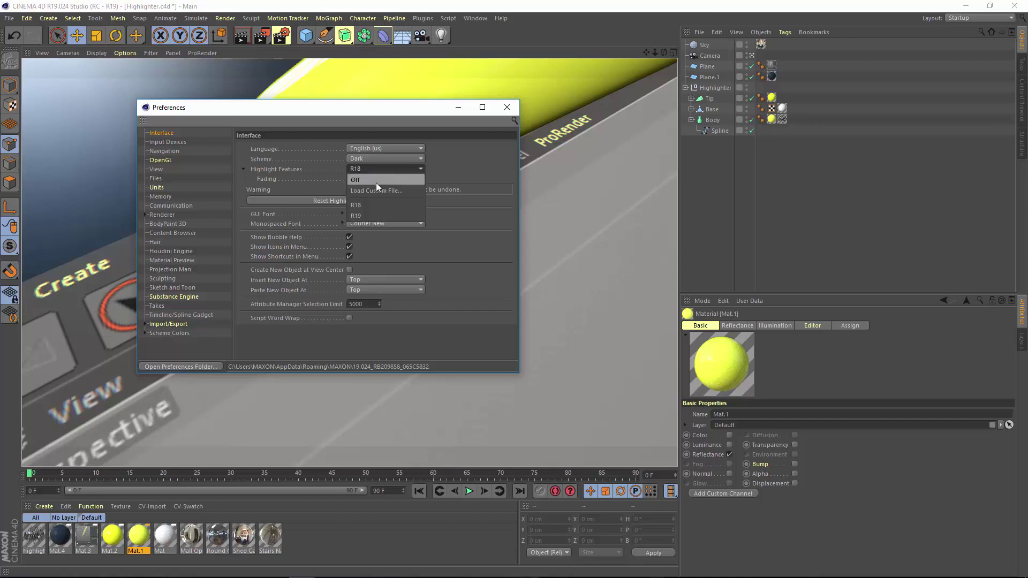
click(375, 216)
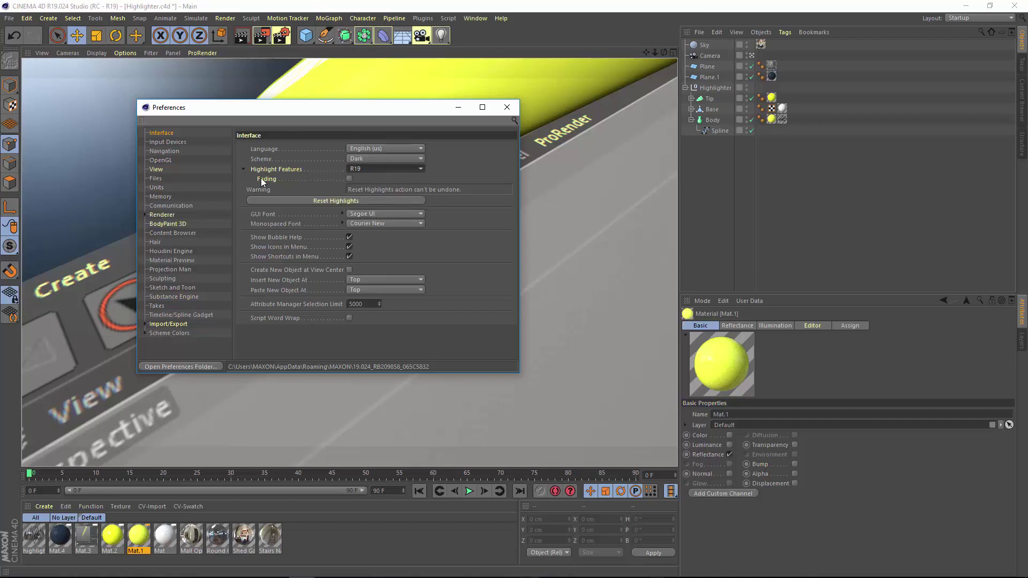
Toggle highlight Fading on, off and on again, leaving it enabled.
click(349, 179)
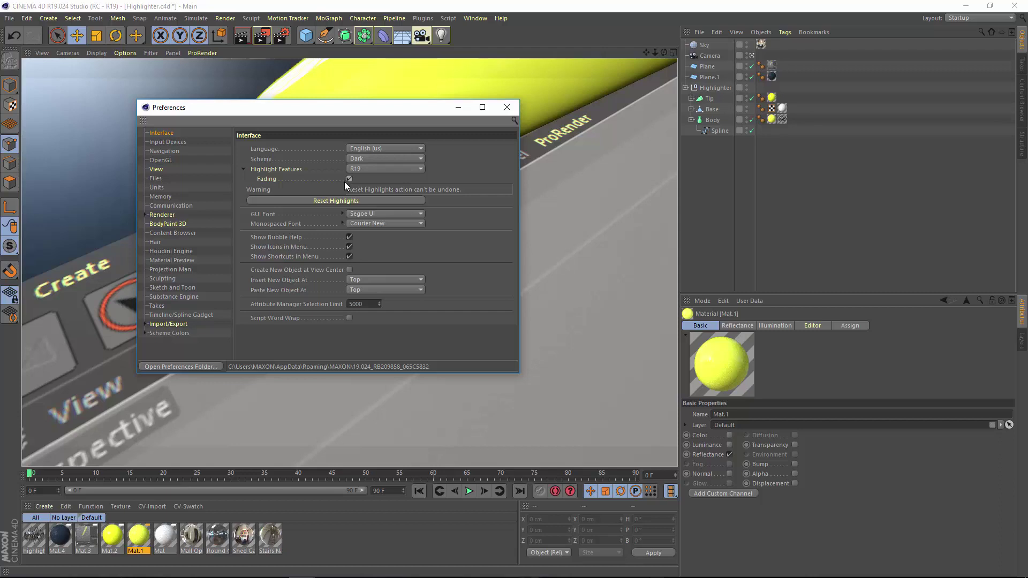
click(350, 179)
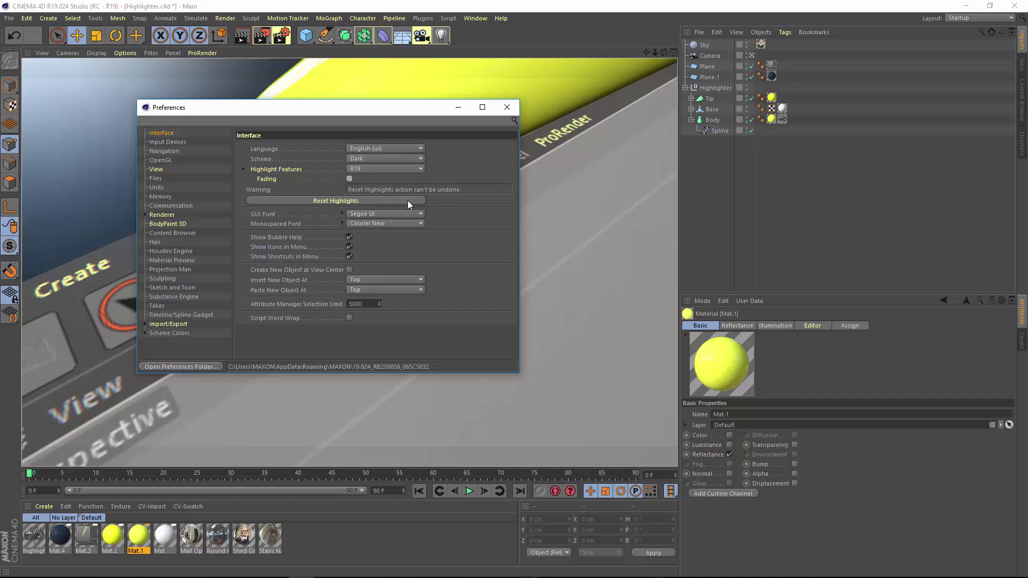
click(350, 179)
Reset the highlights and view the Highlight Features options, including Load Custom File.
click(343, 204)
click(333, 201)
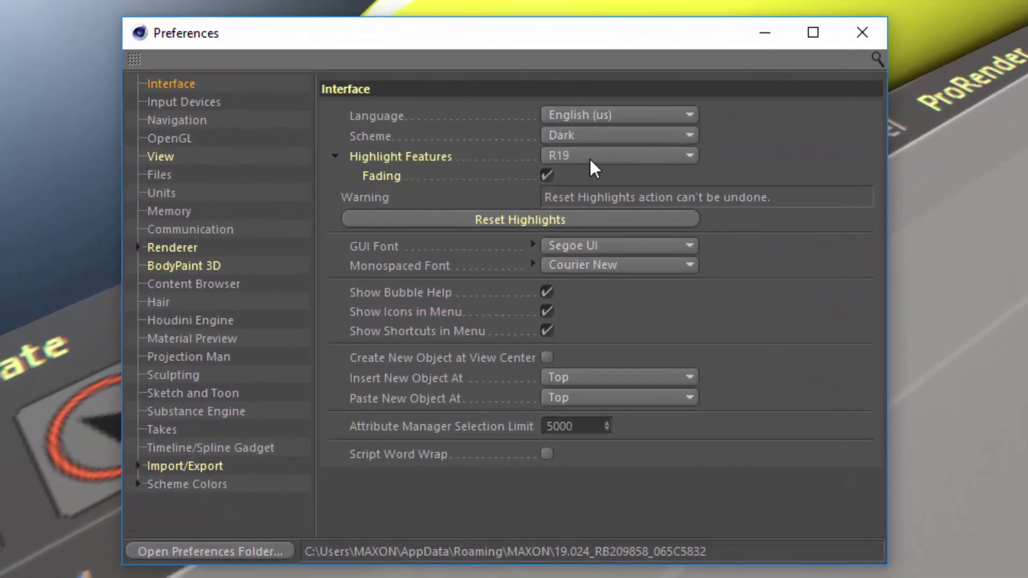
click(590, 157)
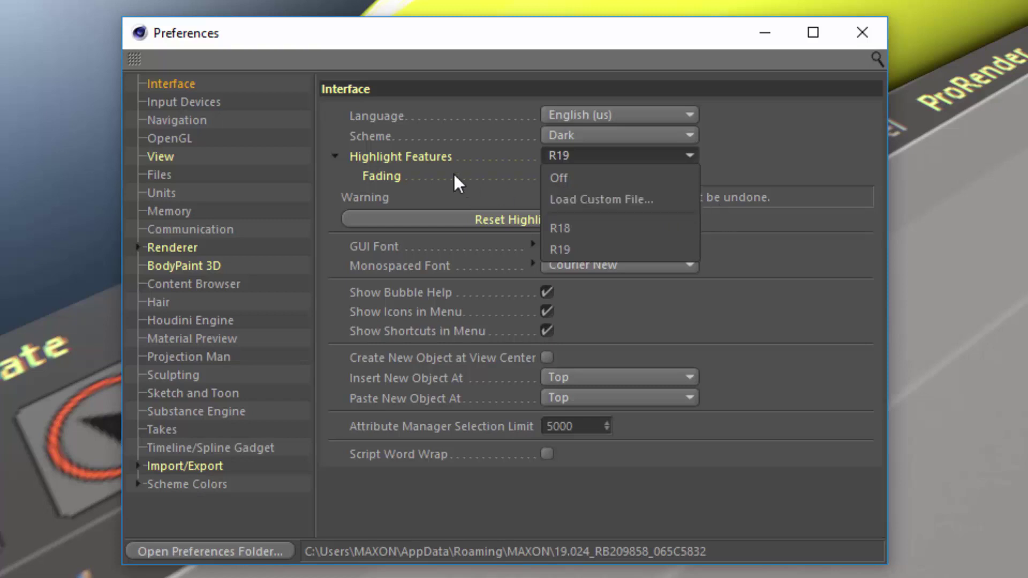
click(434, 159)
Open the Highlight Features help at 'Creating marker files' and start a blank Notepad document.
right_click(429, 157)
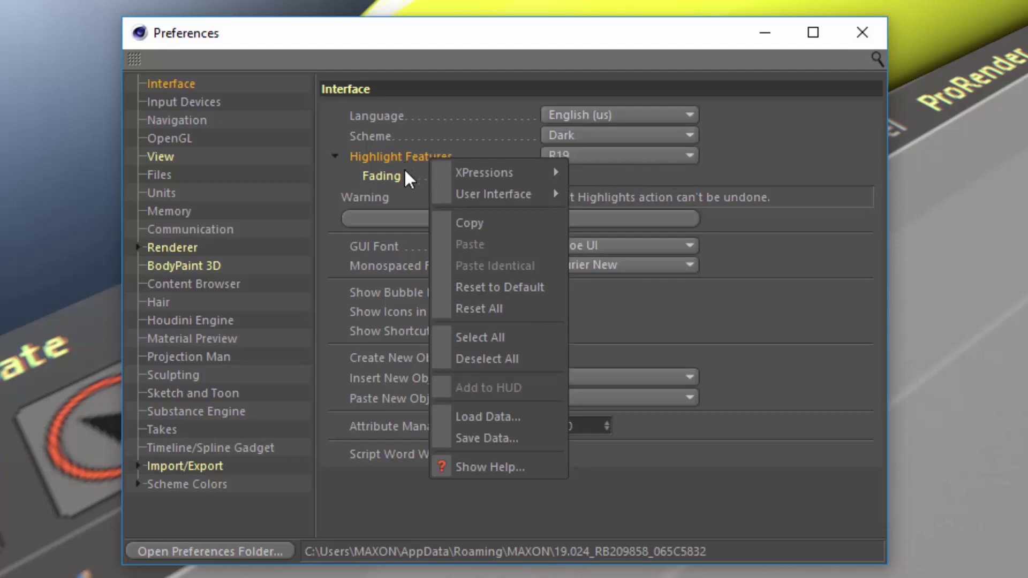
click(474, 465)
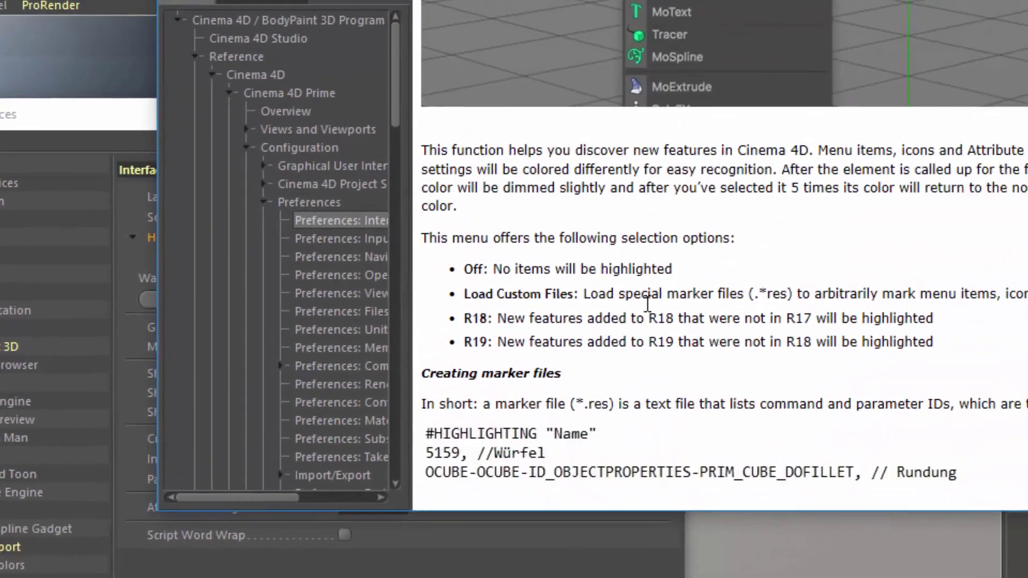
scroll(834, 238, down, 6)
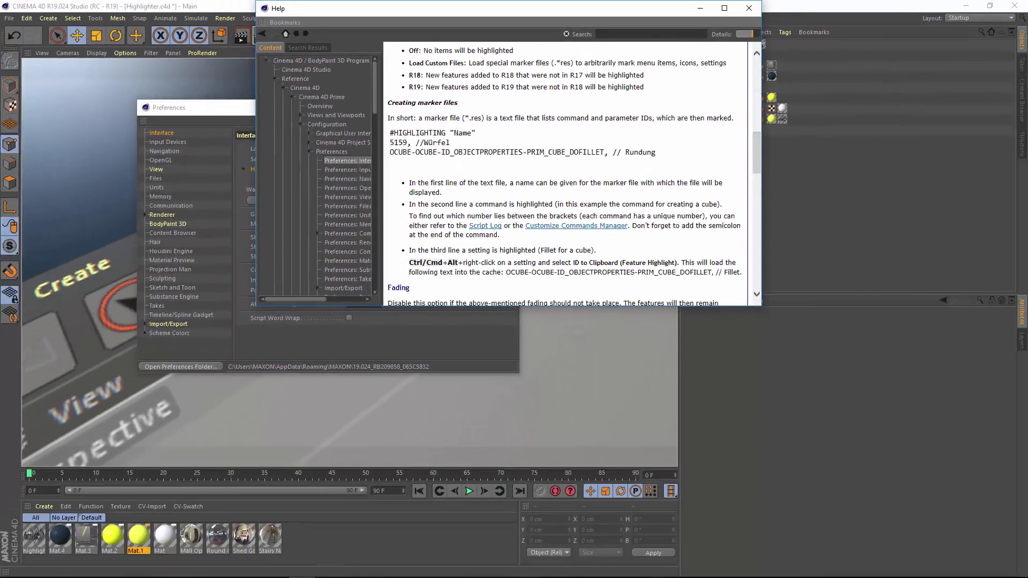
click(330, 567)
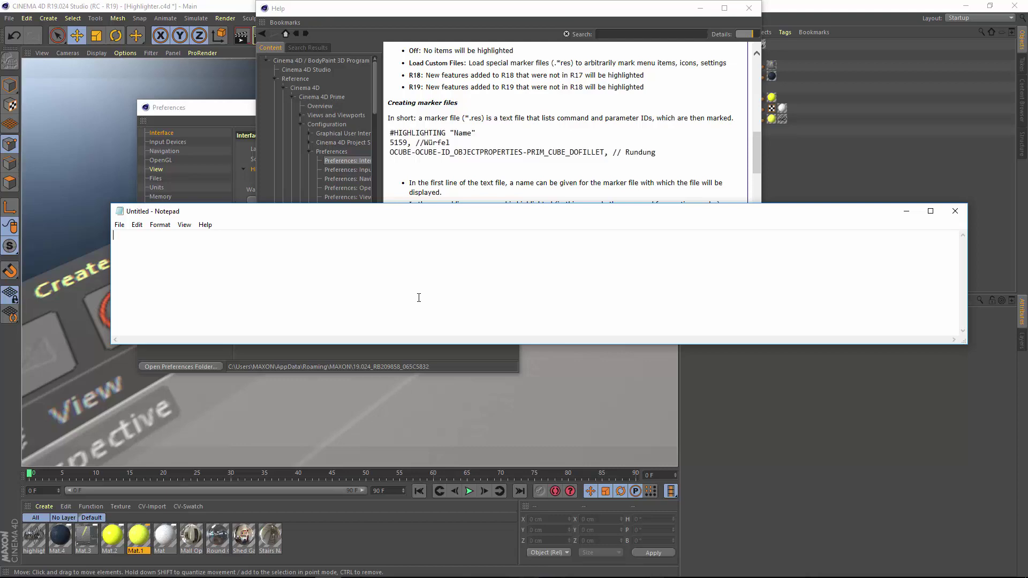
Write the header #HIGHLIGHTING "CV Tools Demo" in Notepad, then minimize Notepad and Help.
text(#HIGHLI)
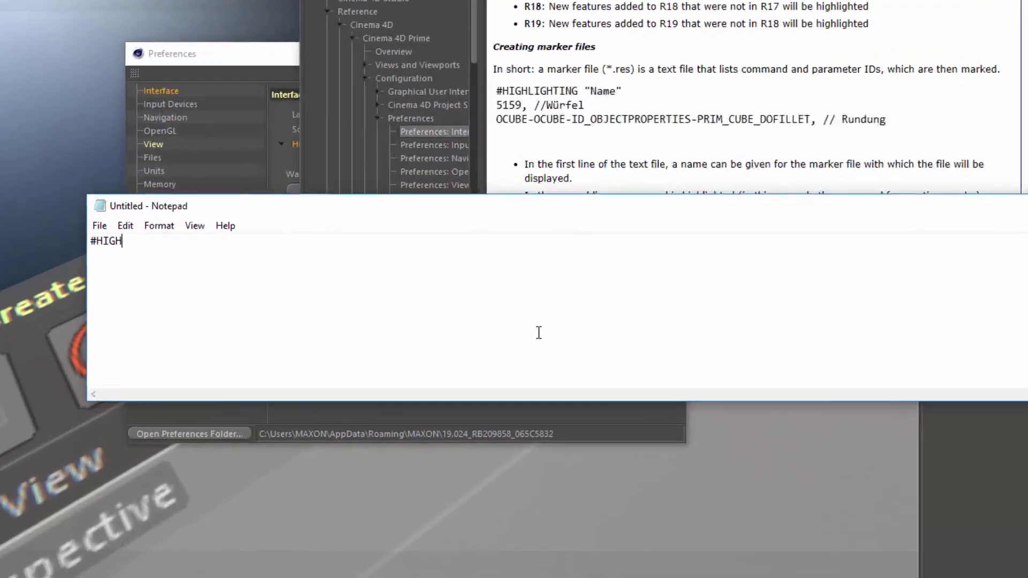
text(GHTING ")
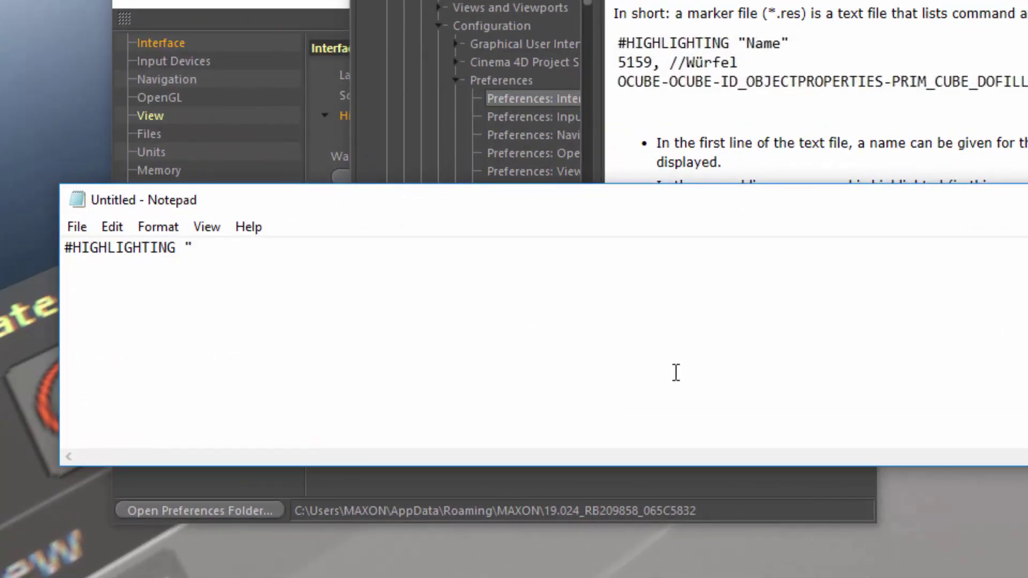
text(CV Tools Demo")
key(Return)
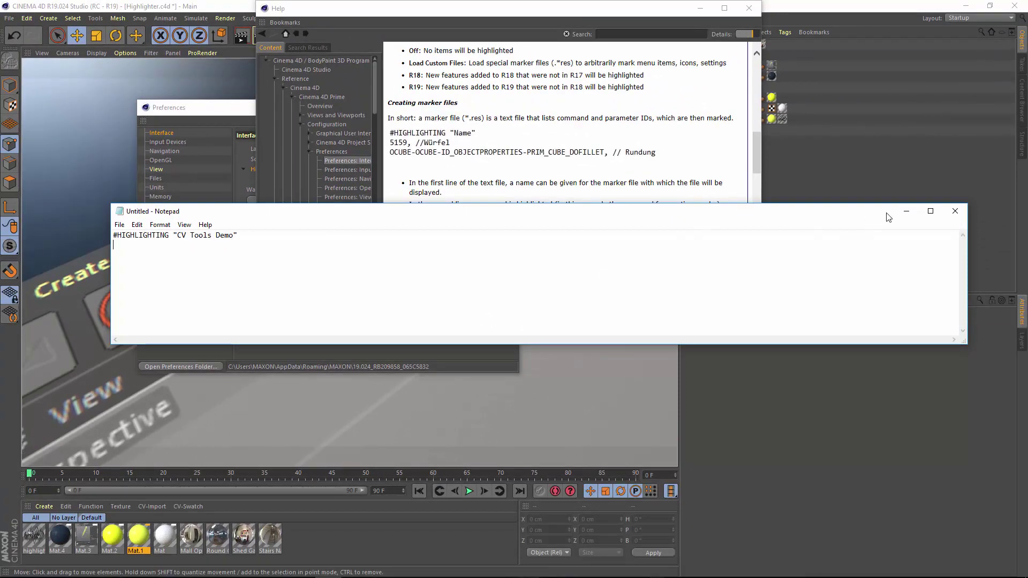
click(905, 211)
click(699, 8)
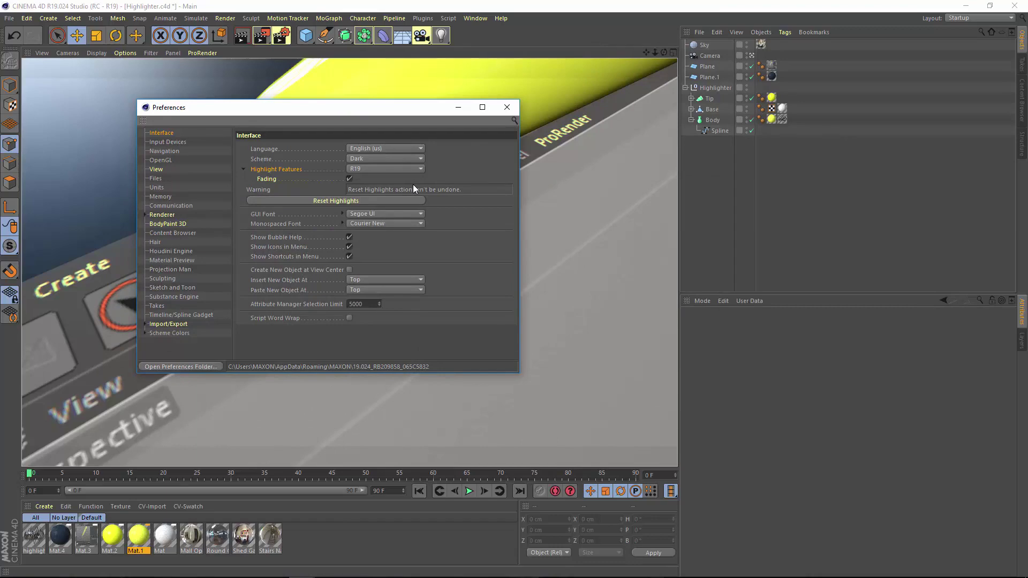
Filter Customize Commands by 'CV-Art' and copy CV-ArtSmart Object's ID 1028655.
click(475, 18)
mouse_move(475, 34)
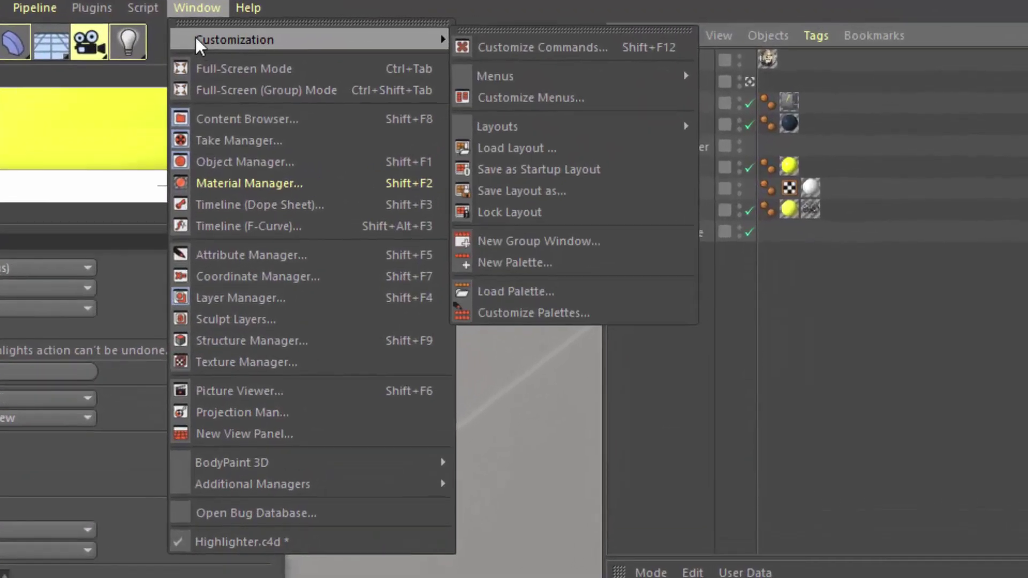
click(545, 52)
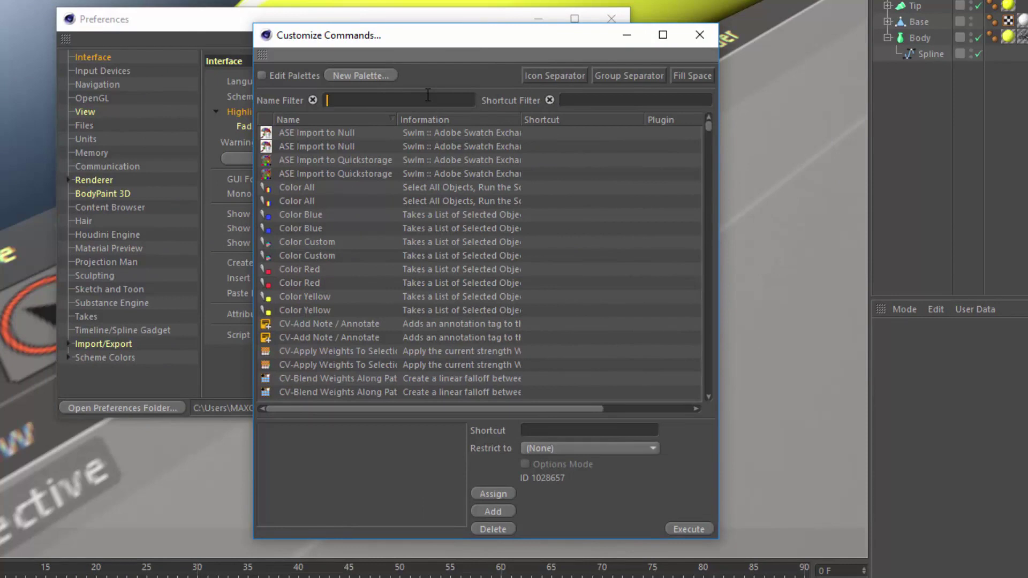
text(C)
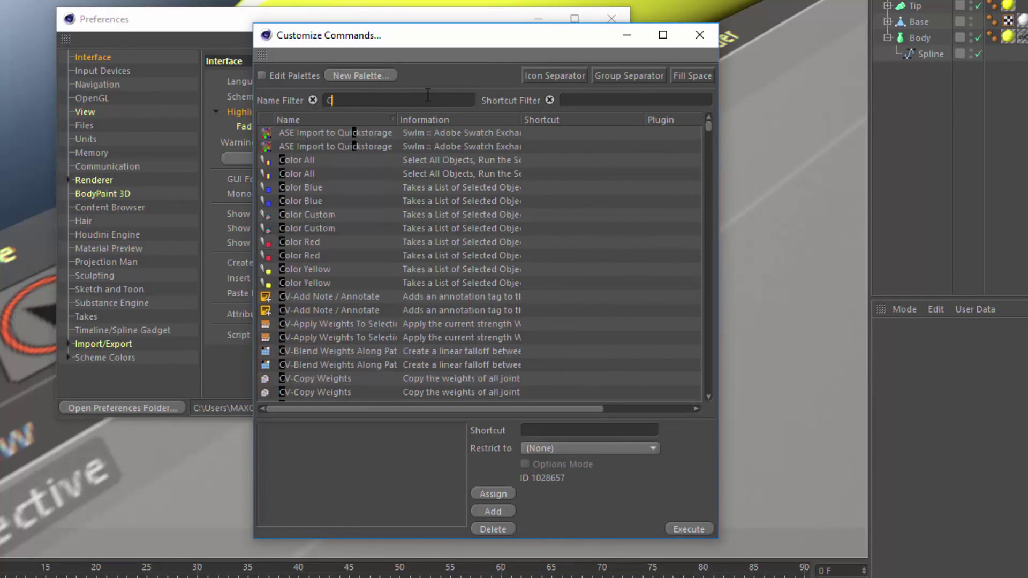
text(V-Art)
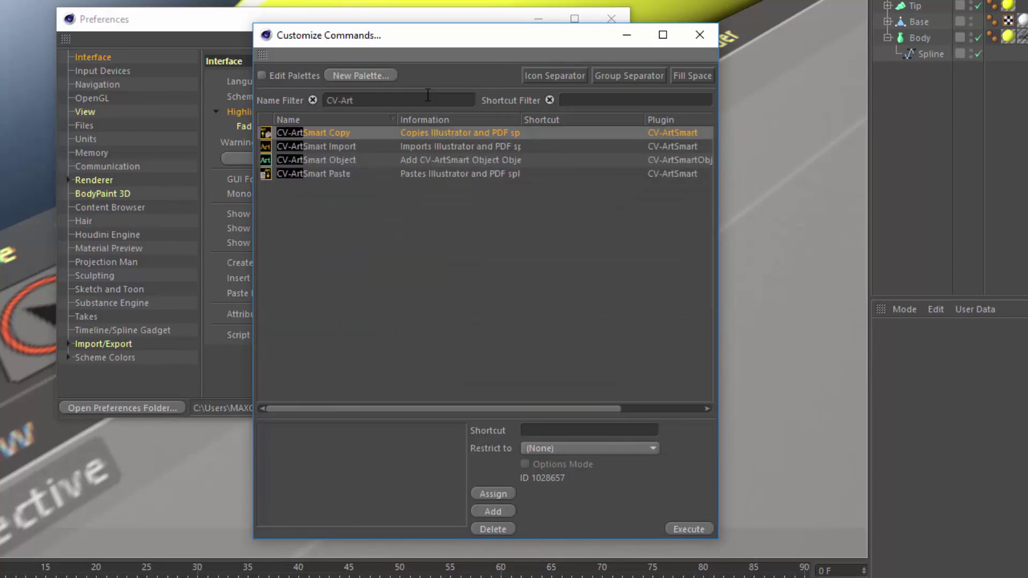
click(415, 161)
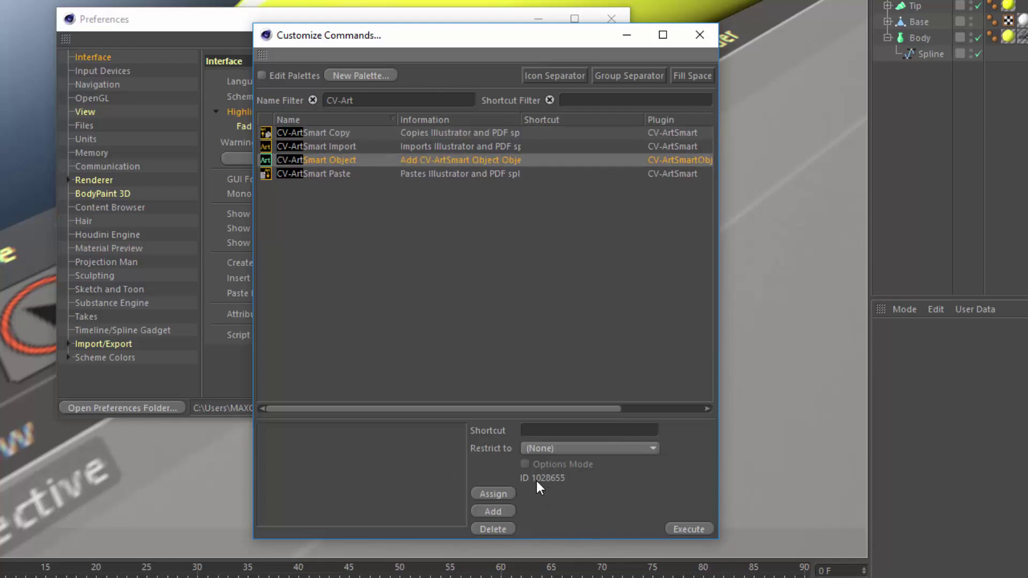
right_click(554, 480)
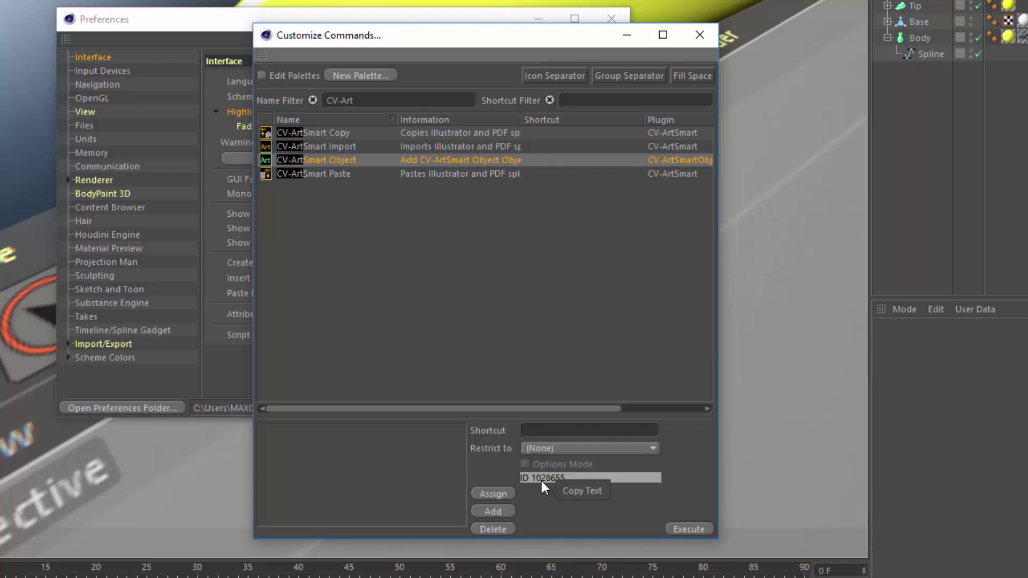
click(567, 490)
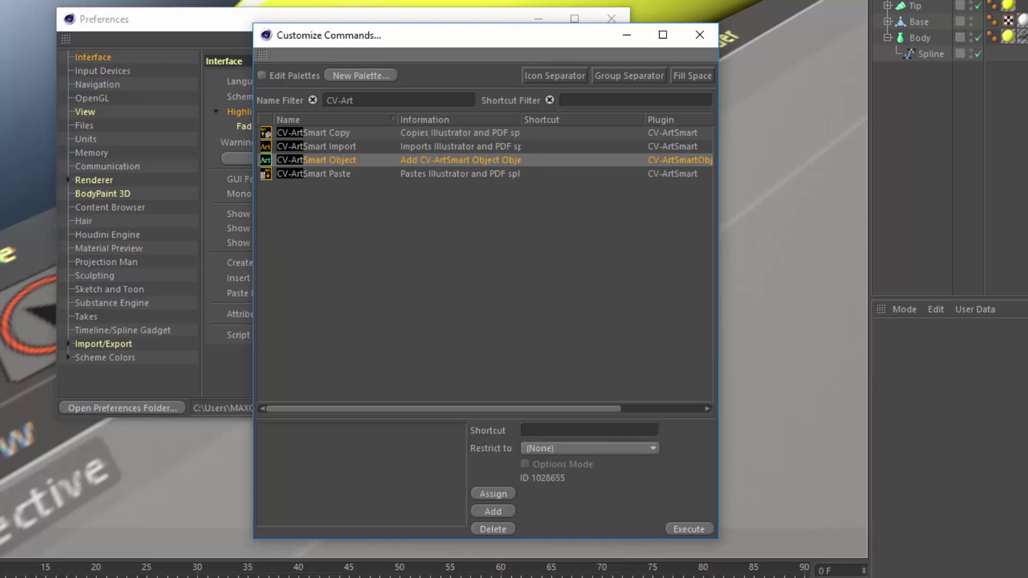
Add the line '1028655, // CV-ArtSmart Object' to the Notepad marker file.
key(alt+Tab)
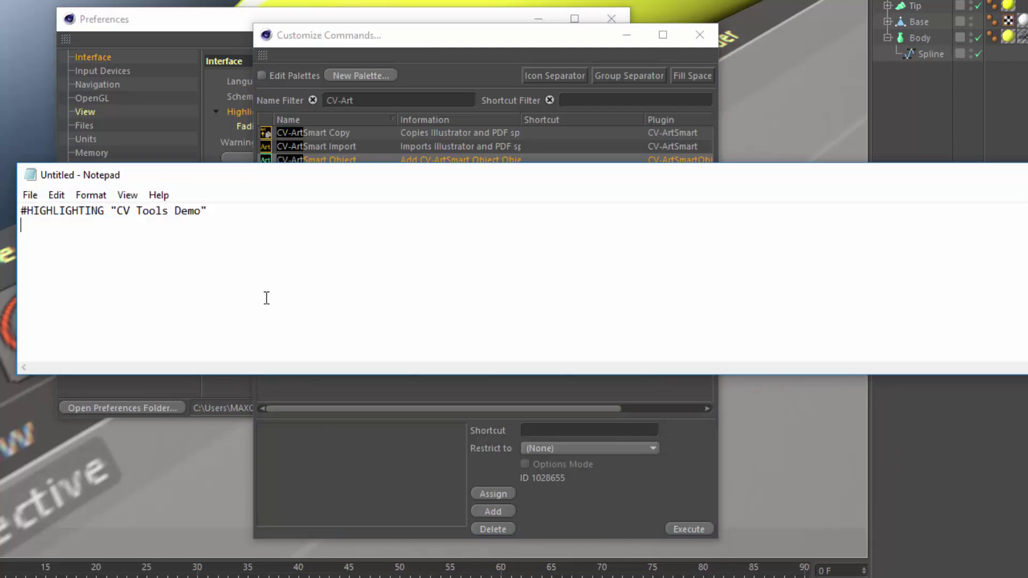
key(ctrl+v)
key(Home)
key(Delete)
key(Delete)
key(Delete)
key(End)
text(, // Cv)
key(BackSpace)
text(V-ArtSm)
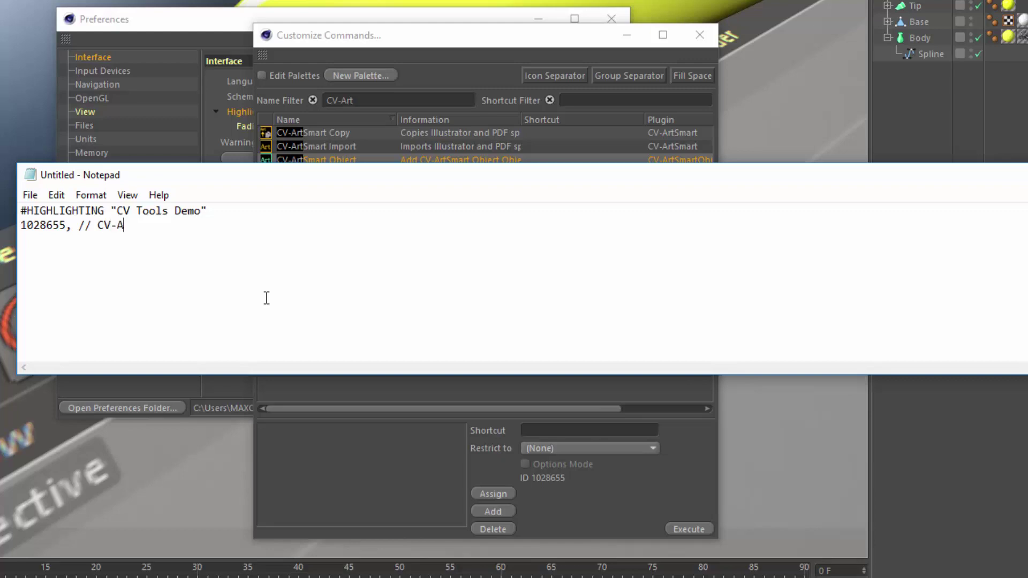
text(Object)
key(Return)
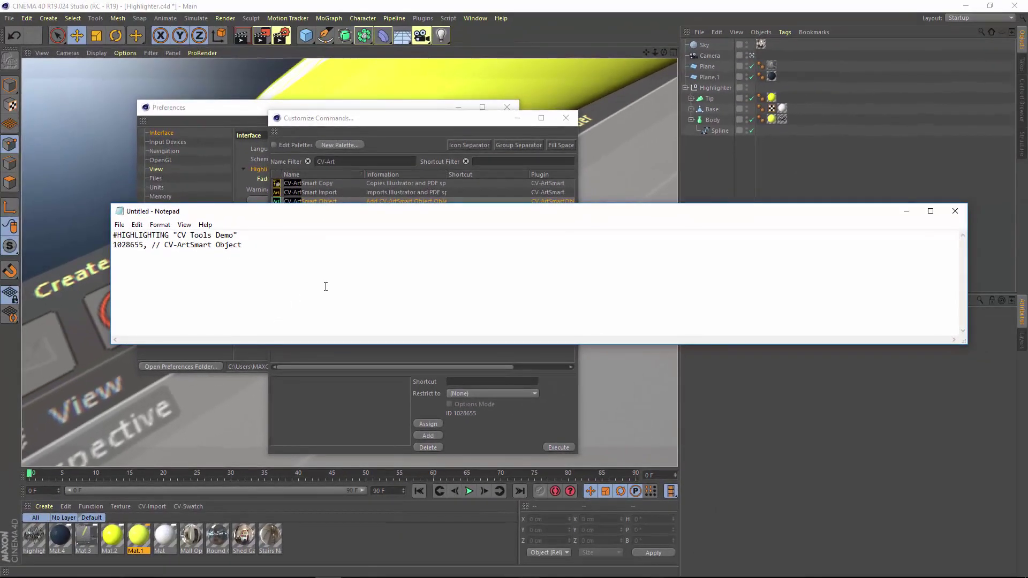
Create a CV-ArtSmart Object from Plugins > CV-ArtSmart to show its properties.
click(423, 20)
mouse_move(428, 49)
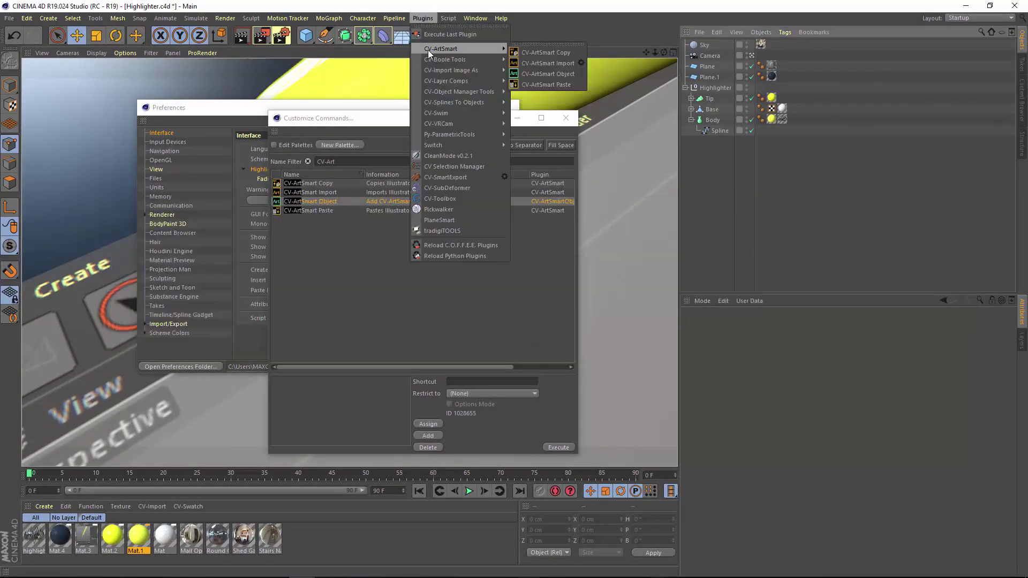
click(538, 73)
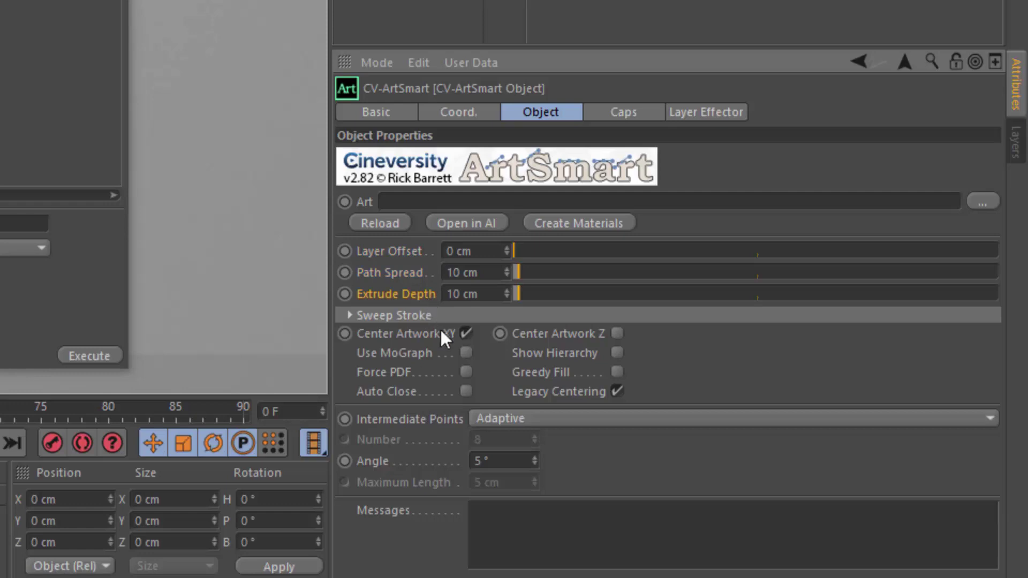
Copy Path Spread's feature-highlight ID and paste it as the list's third line.
ctrl+alt+right_click(393, 271)
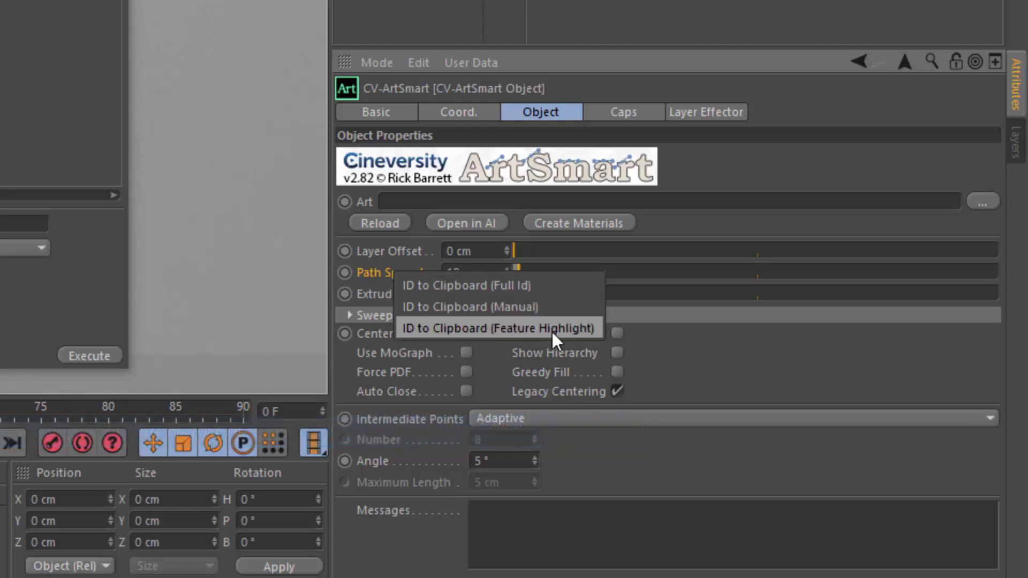
click(519, 331)
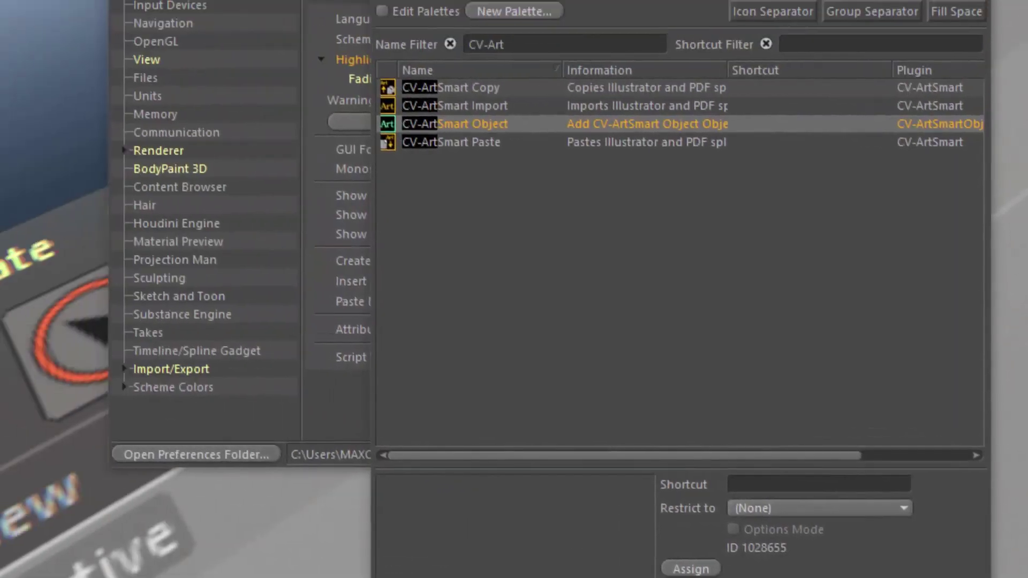
key(alt+Tab)
key(ctrl+v)
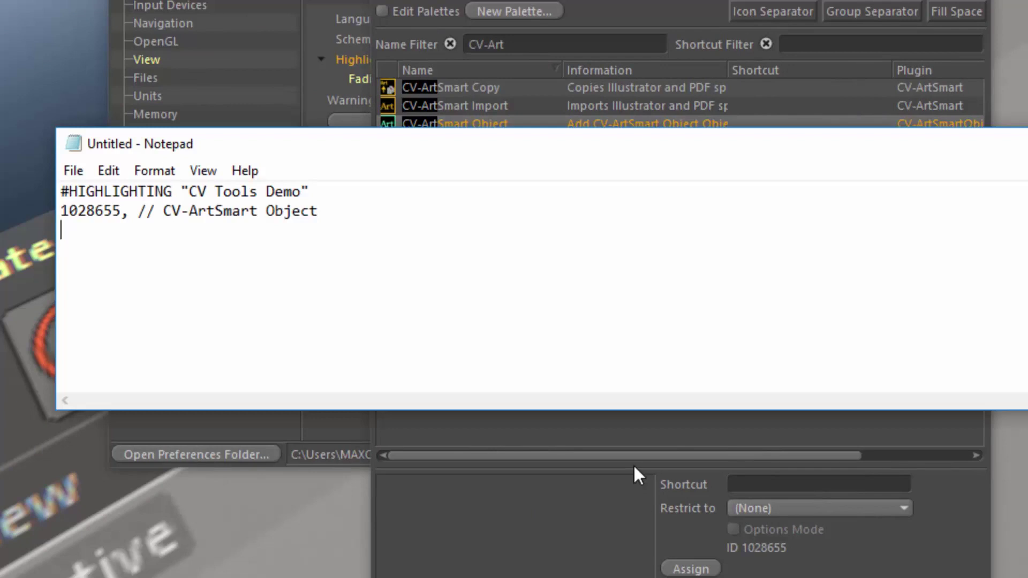
key(ctrl+v)
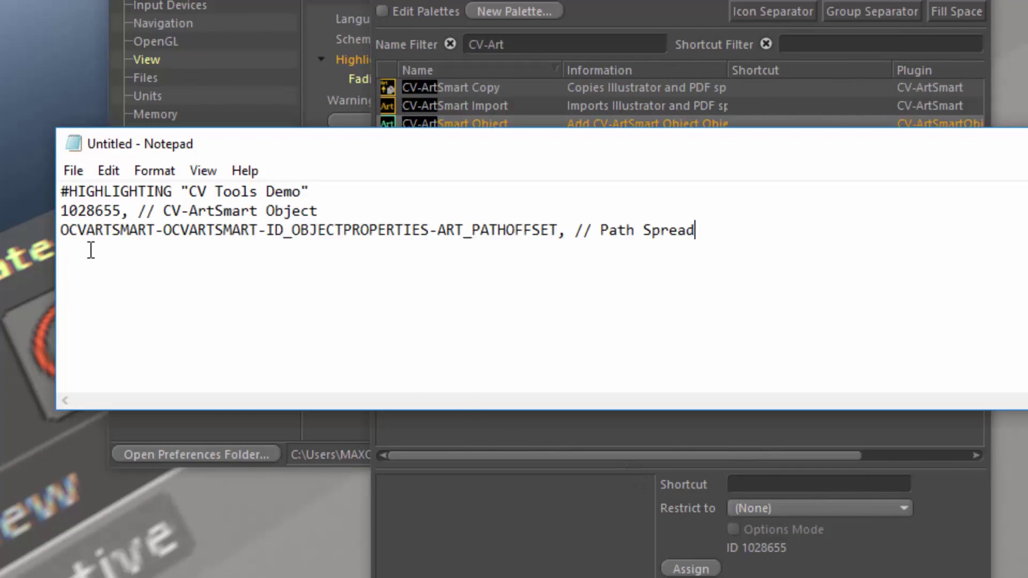
drag(60, 236, 155, 240)
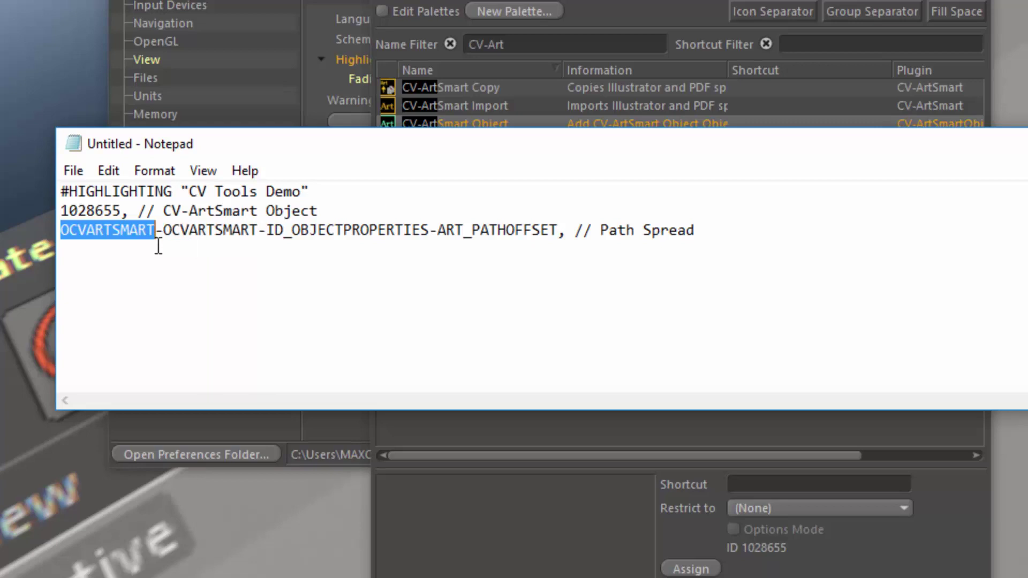
drag(283, 231, 561, 231)
click(503, 254)
click(759, 243)
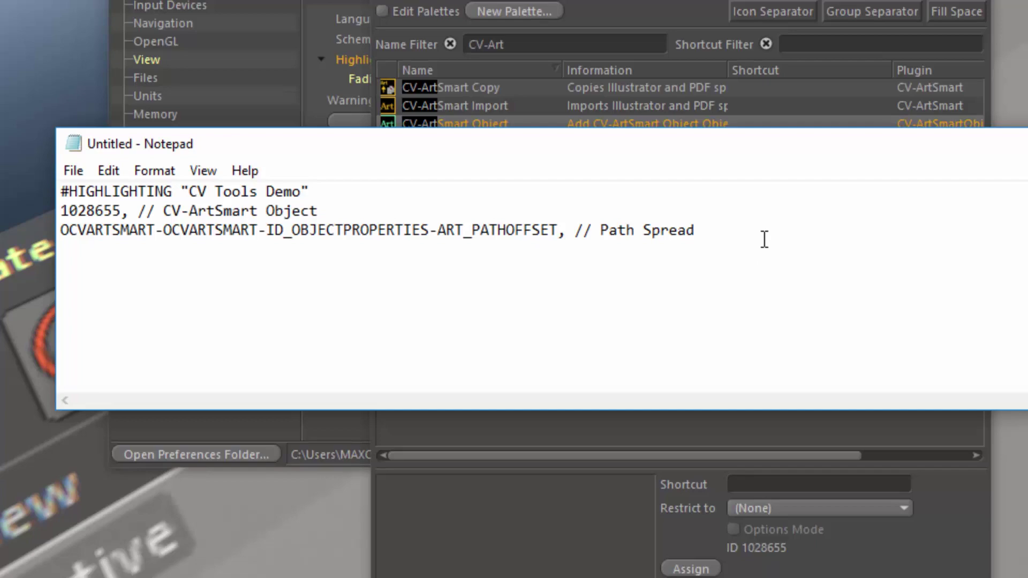
key(Return)
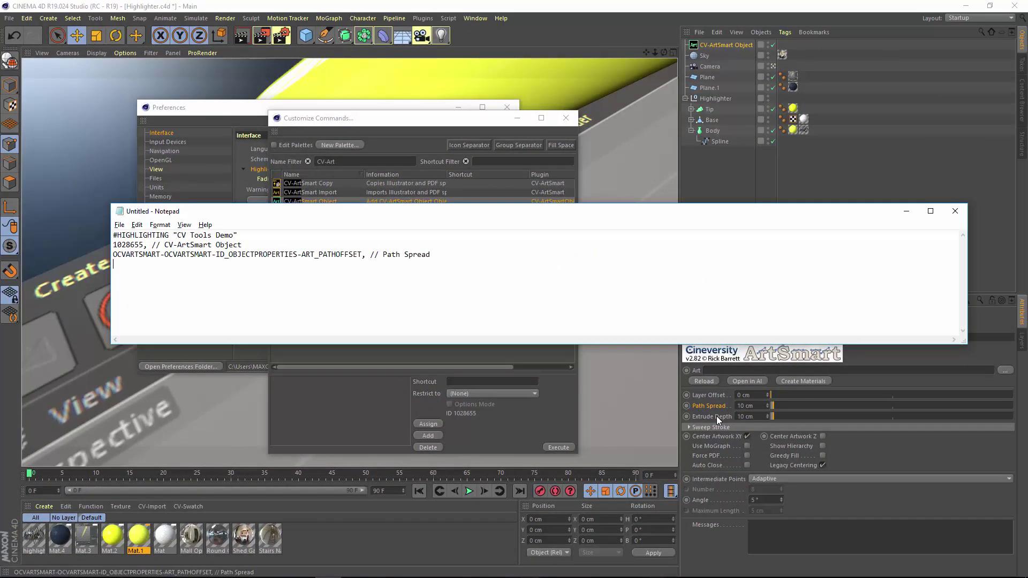
Copy Extrude Depth's feature-highlight ID and paste it as the list's fourth line.
right_click(716, 416)
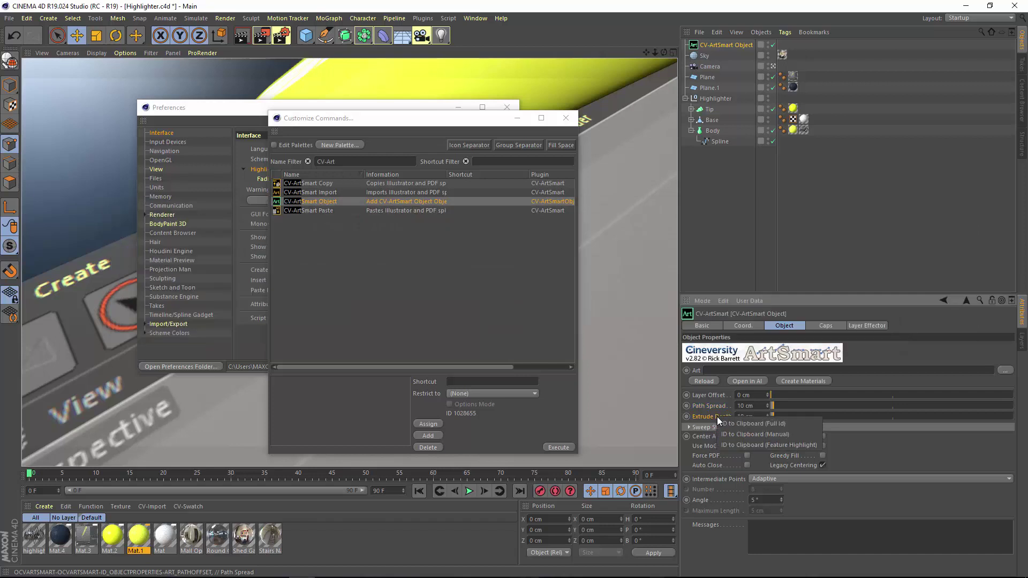
click(732, 445)
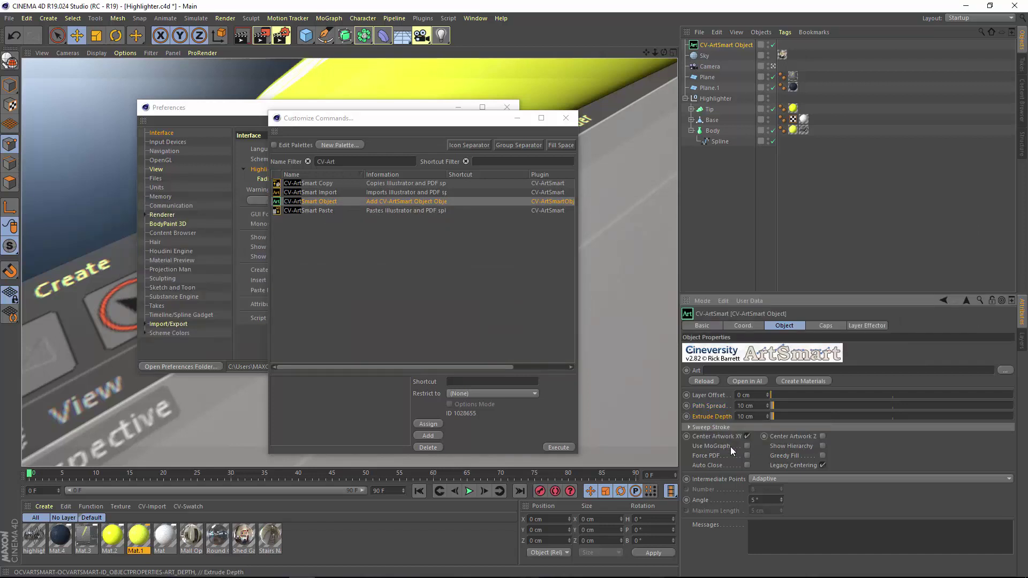
click(341, 575)
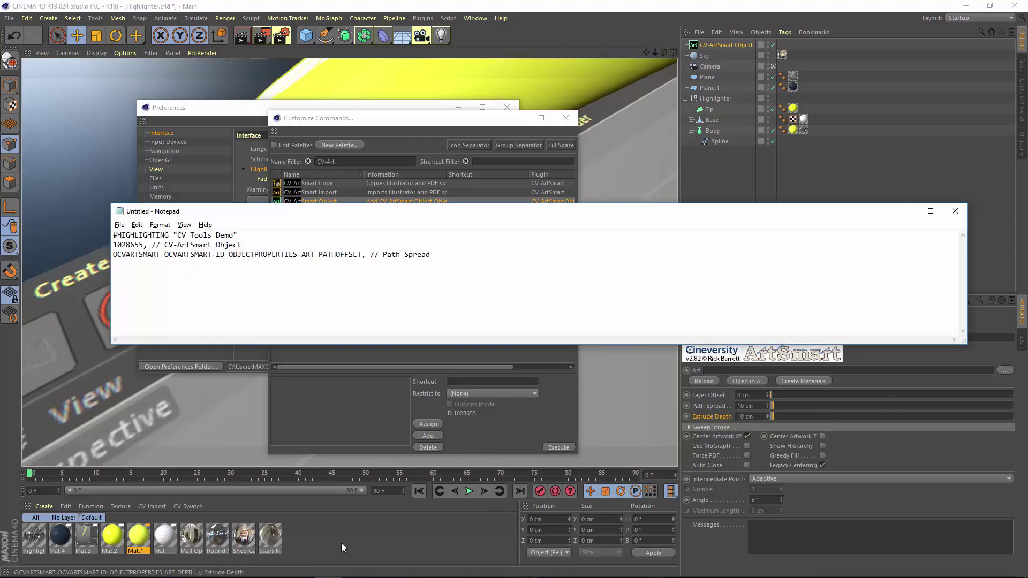
key(ctrl+v)
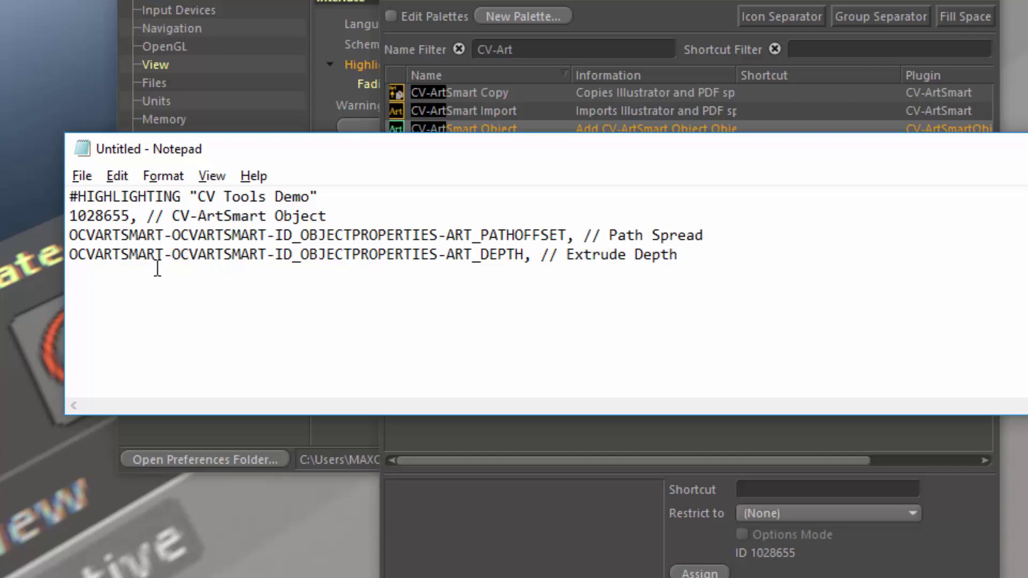
key(ctrl+s)
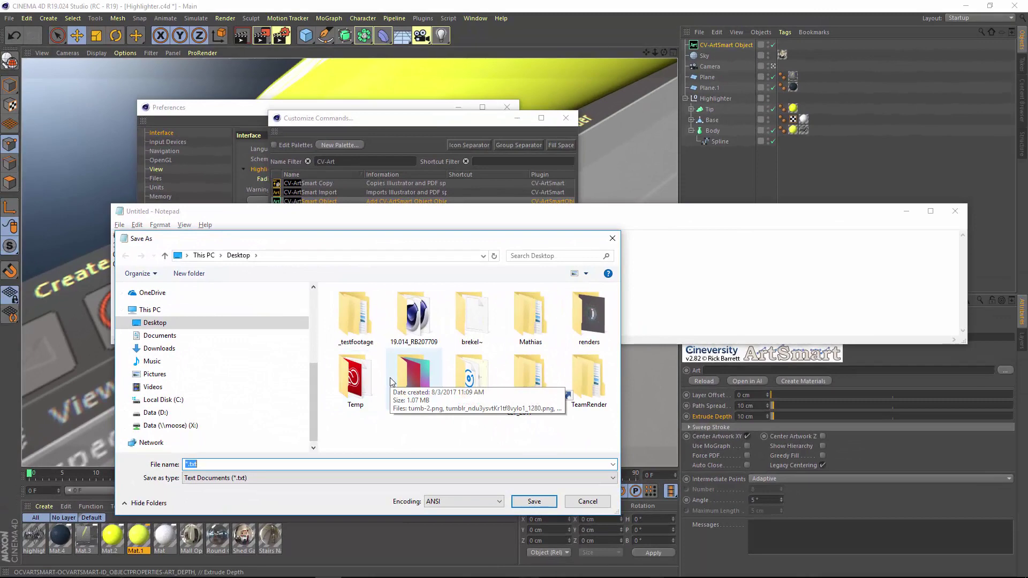
Save the Notepad highlight list to the Desktop as CVToolsHighlight.txt.
text(C)
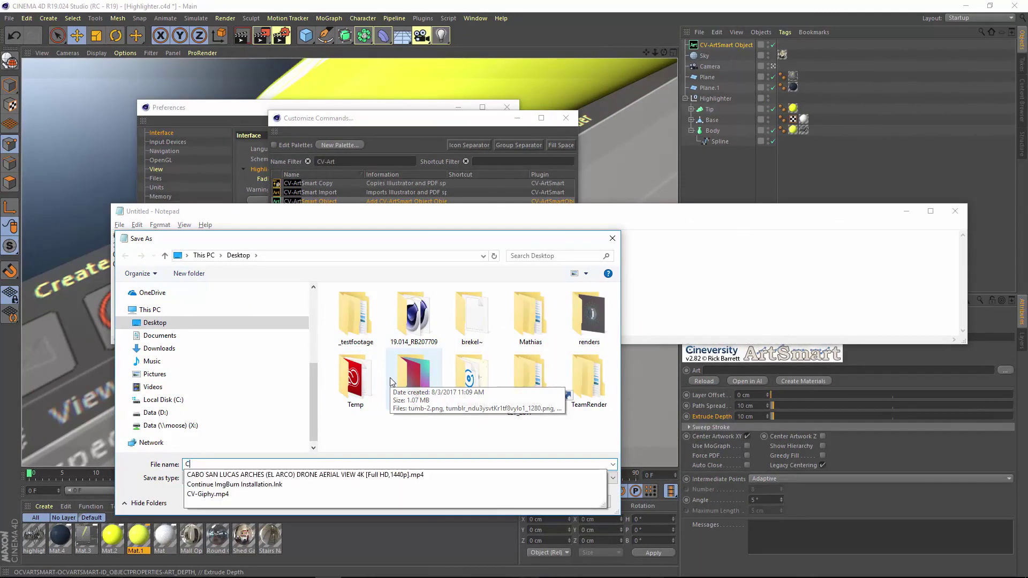
text(VToolsHighlight)
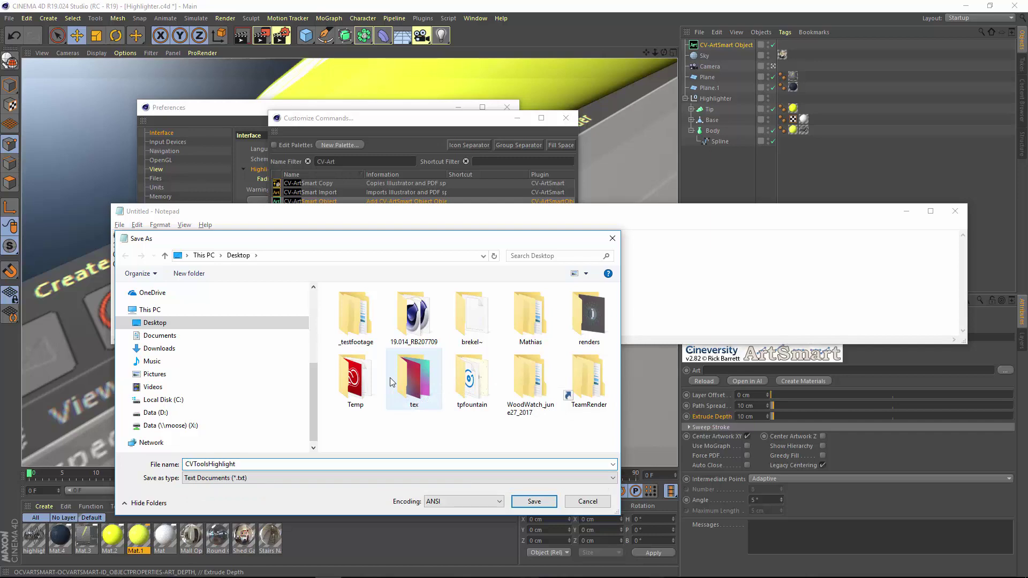
key(Return)
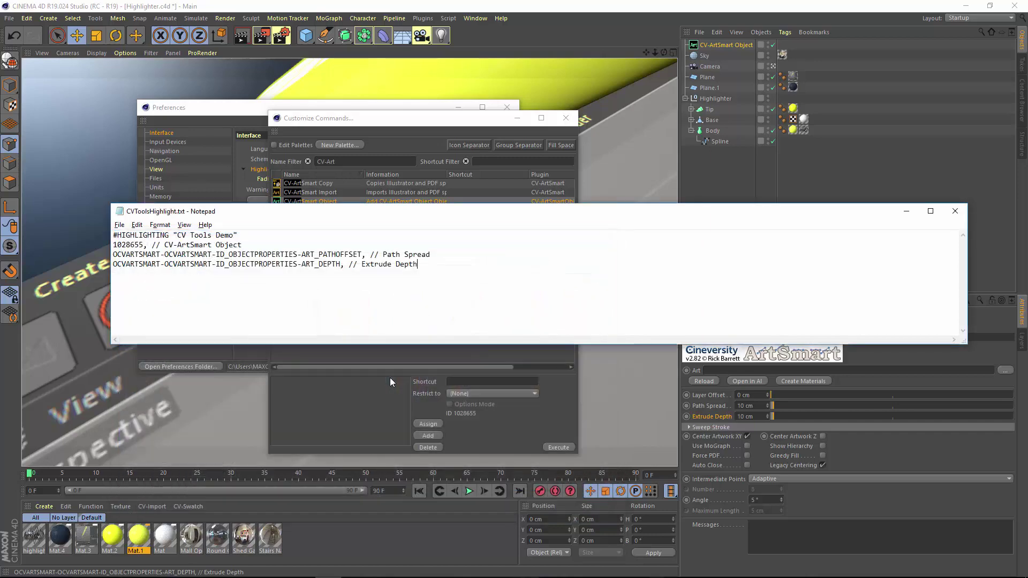
Set Highlight Features in Preferences to the custom file CVToolsHighlight.txt from the Desktop.
click(205, 112)
click(394, 170)
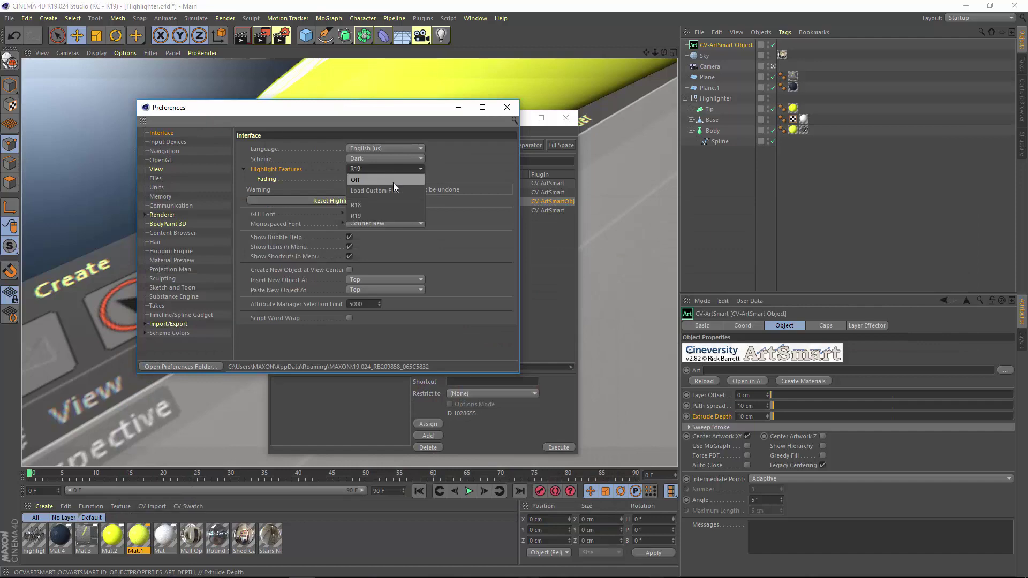
click(393, 190)
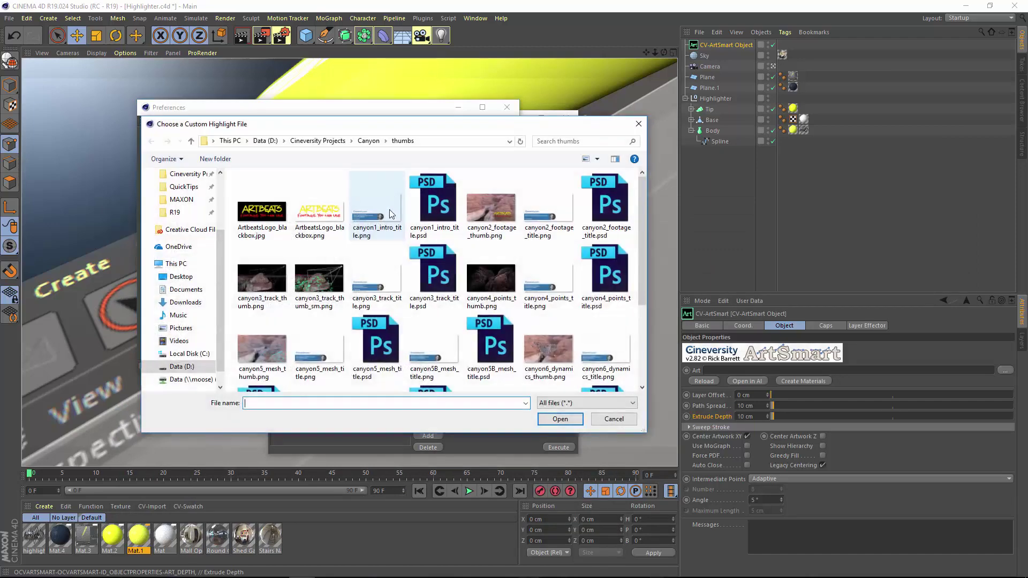
click(181, 277)
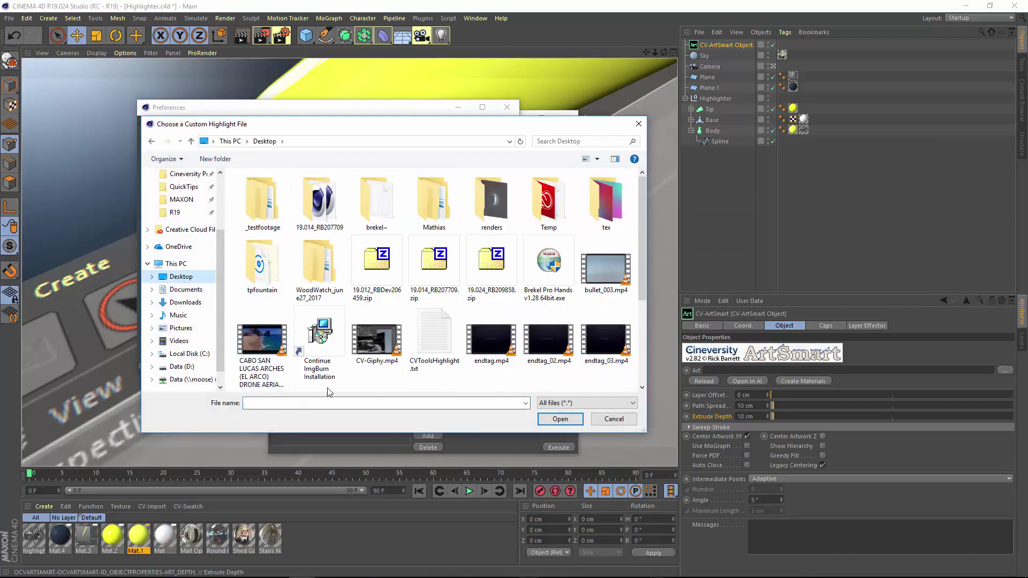
click(436, 347)
double_click(436, 347)
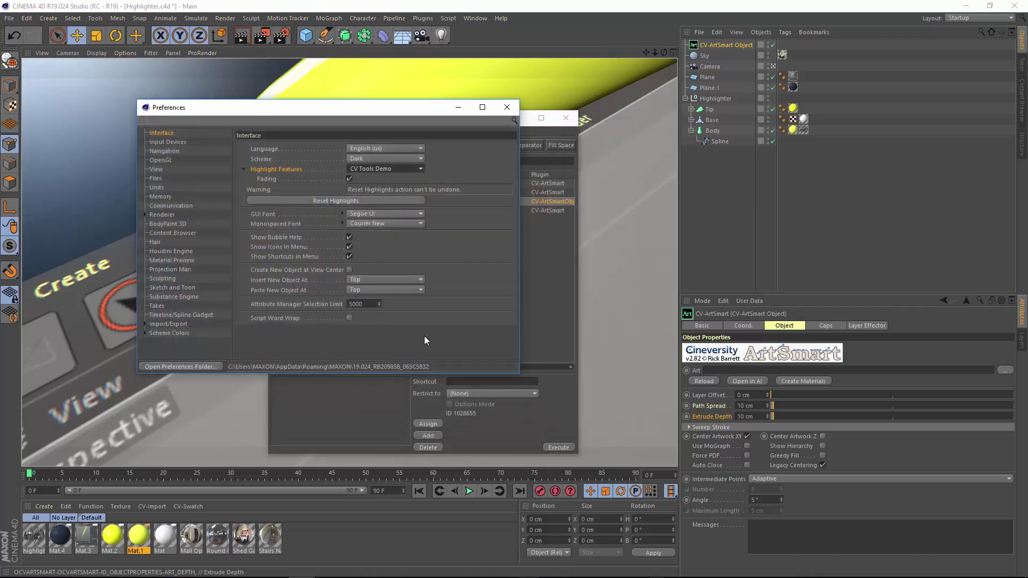
click(424, 19)
Add a second CV-ArtSmart Object (CV-ArtSmart Object.1) from the CV-ArtSmart plugin menu.
mouse_move(342, 58)
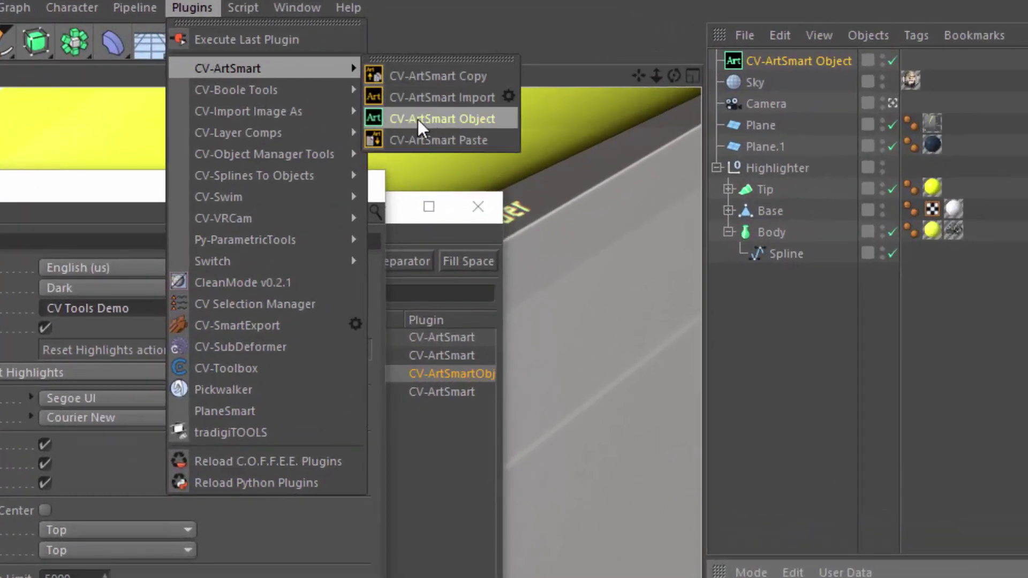
click(423, 120)
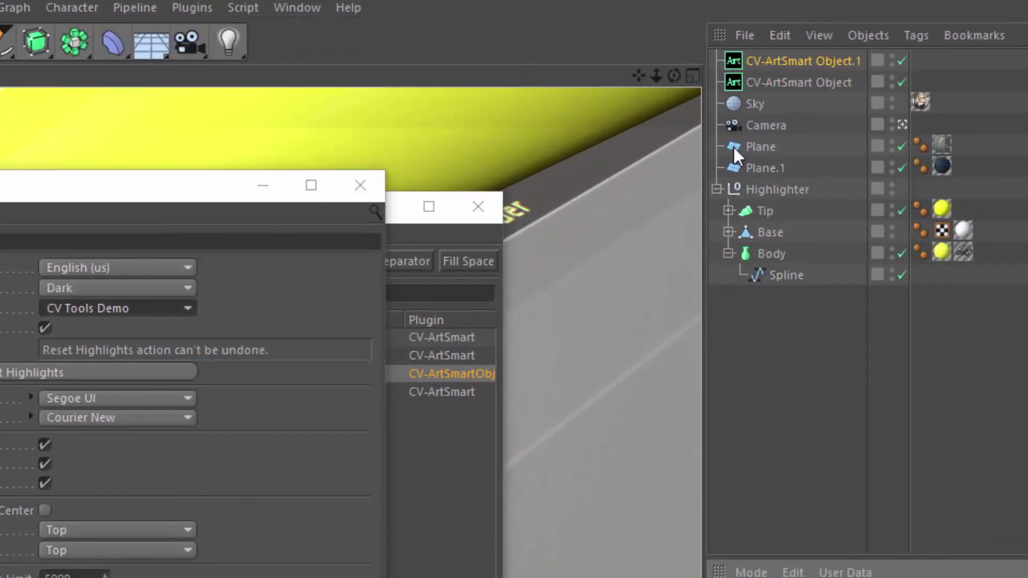